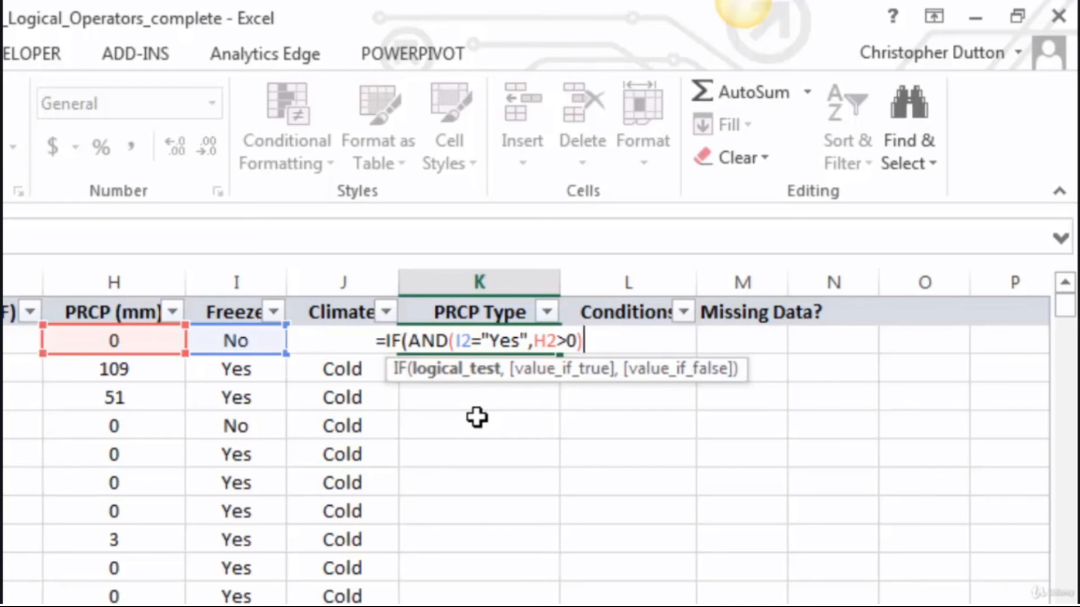
Add "Snow" as the value if true in the PRCP Type IF formula in K2
{"action": "type", "text": ","}
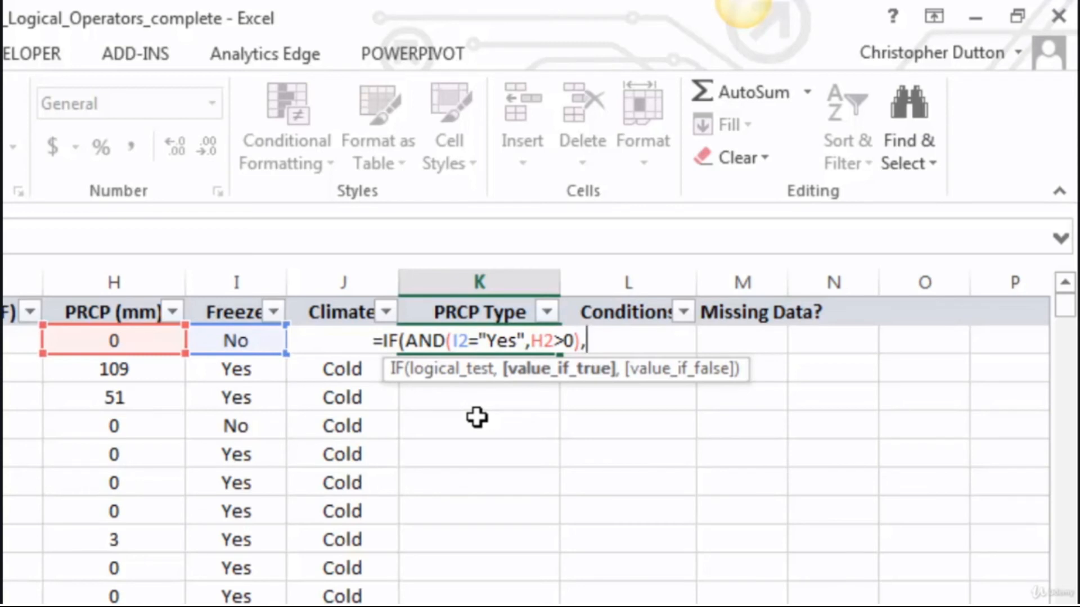
{"action": "type", "text": "\"S"}
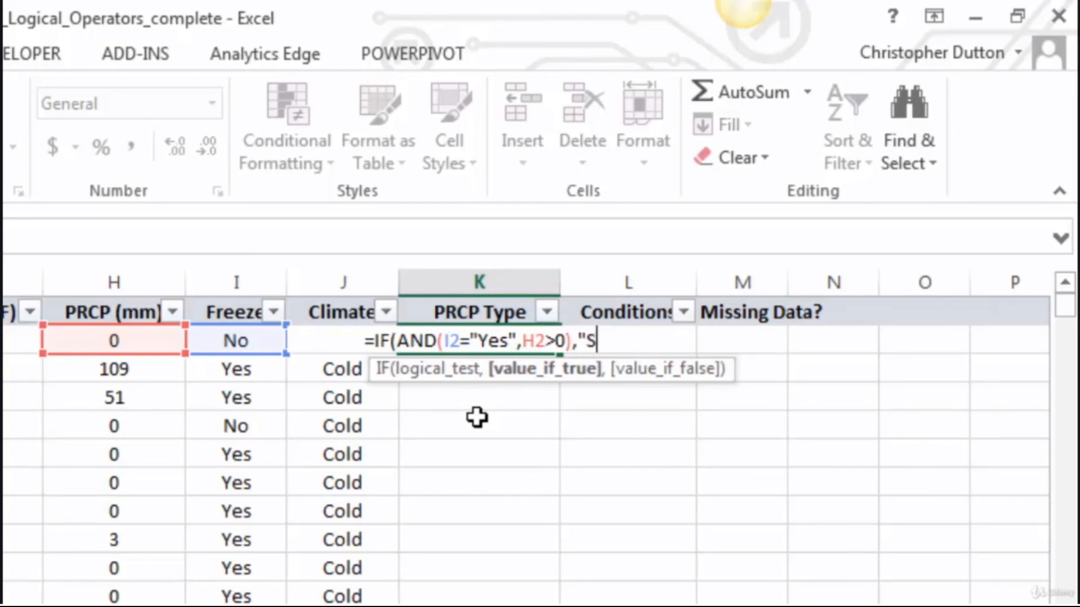
{"action": "type", "text": "now\","}
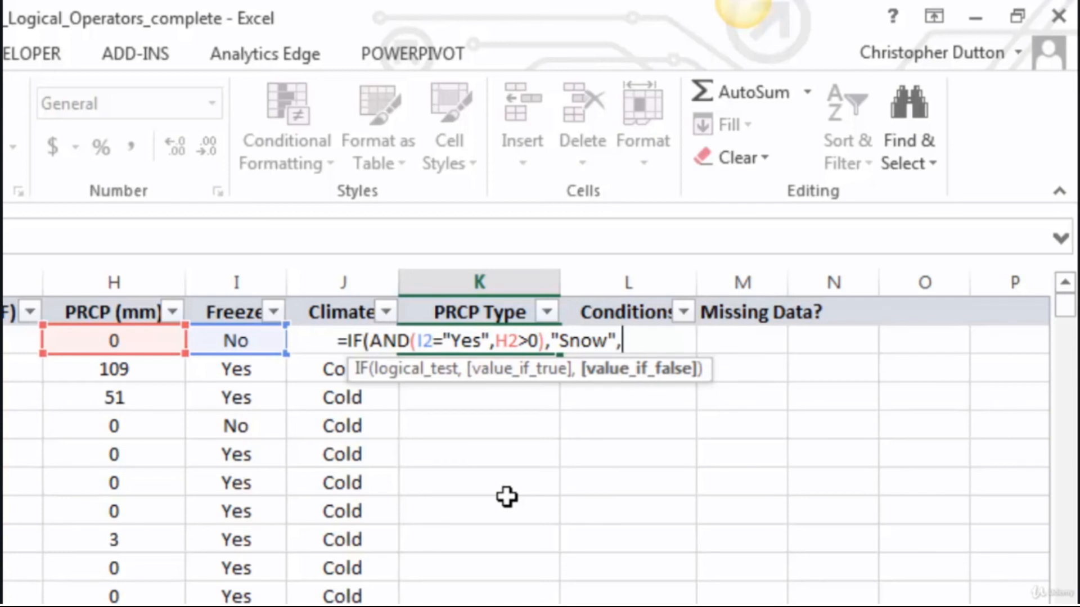
Nest a second IF as the value if false in K2, with the test AND(I2="No",H2>0)
{"action": "type", "text": "IF(AND("}
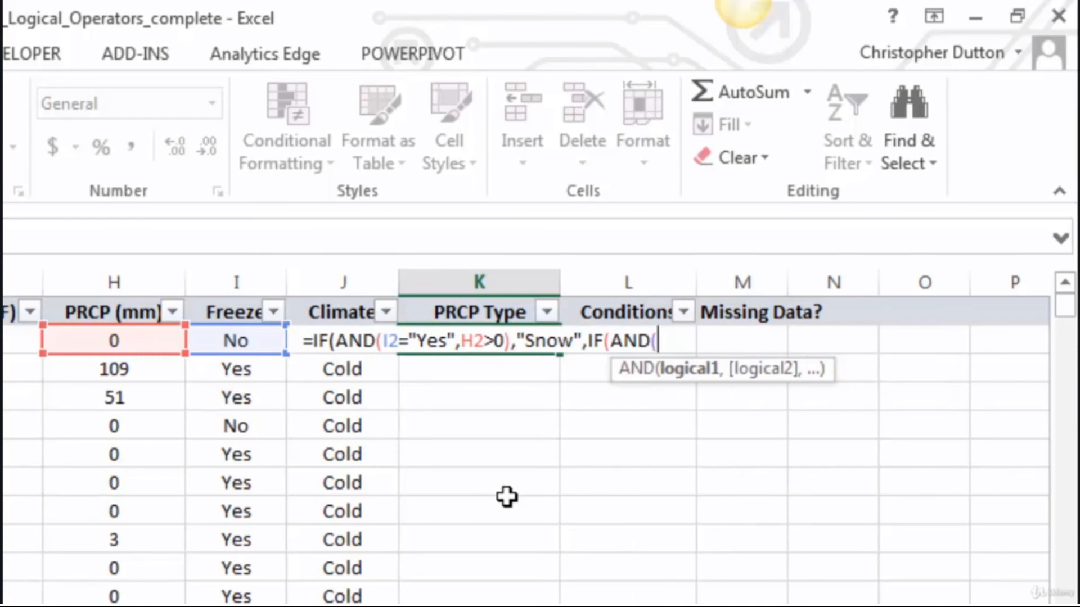
{"action": "key", "text": "Left"}
{"action": "key", "text": "Left"}
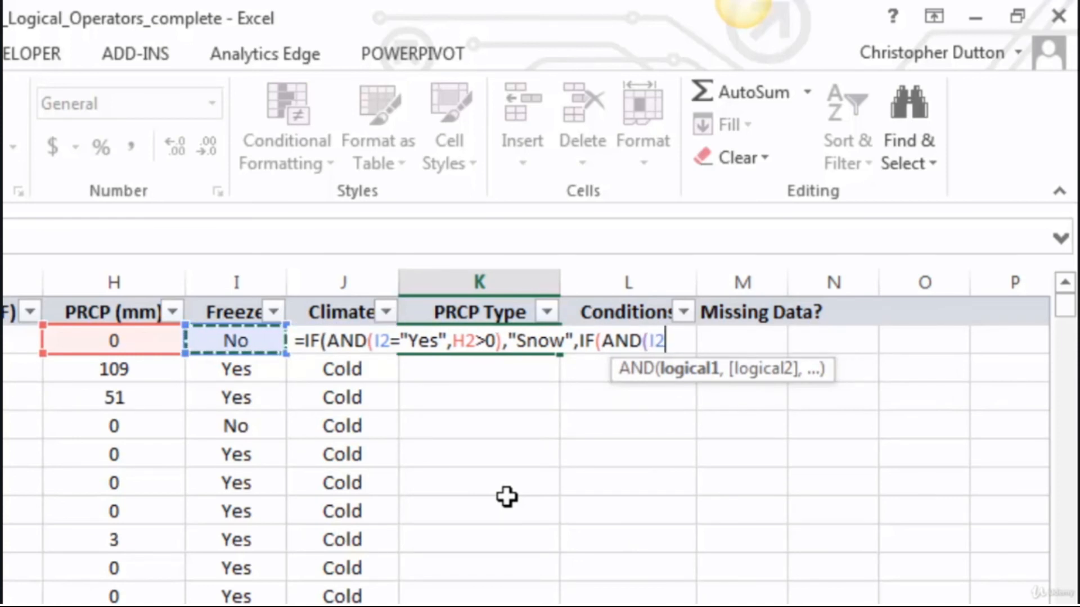
{"action": "type", "text": "=\"No"}
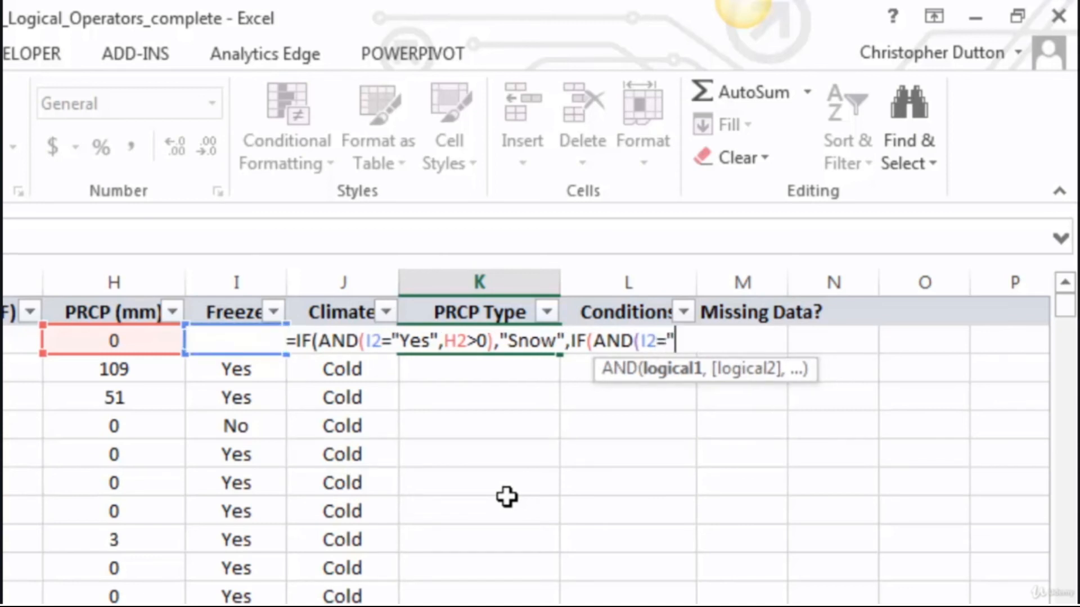
{"action": "type", "text": "\","}
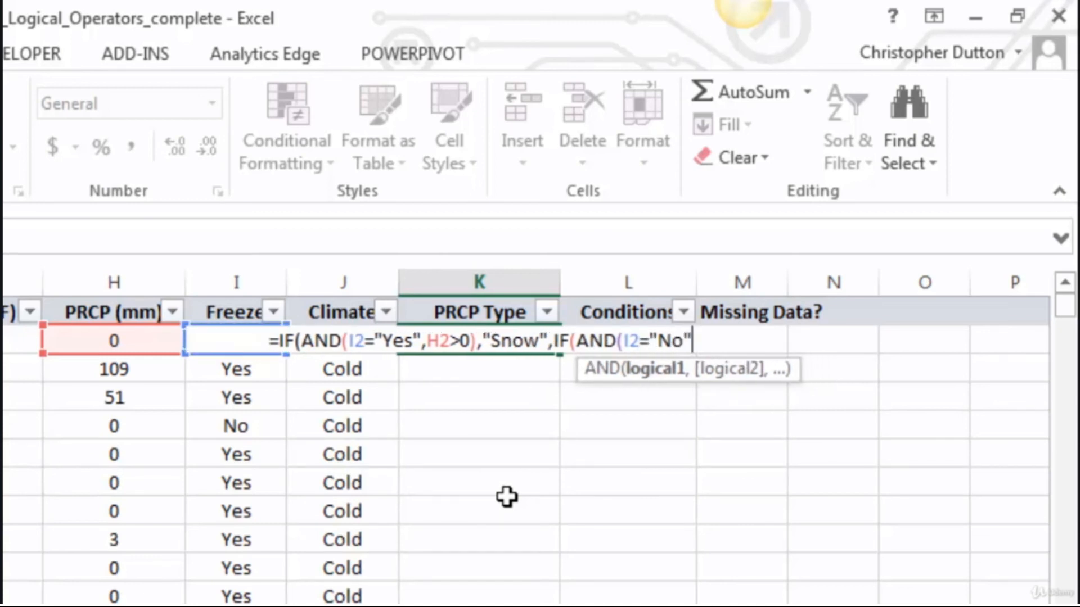
{"action": "key", "text": "Left"}
{"action": "key", "text": "Left"}
{"action": "key", "text": "Left"}
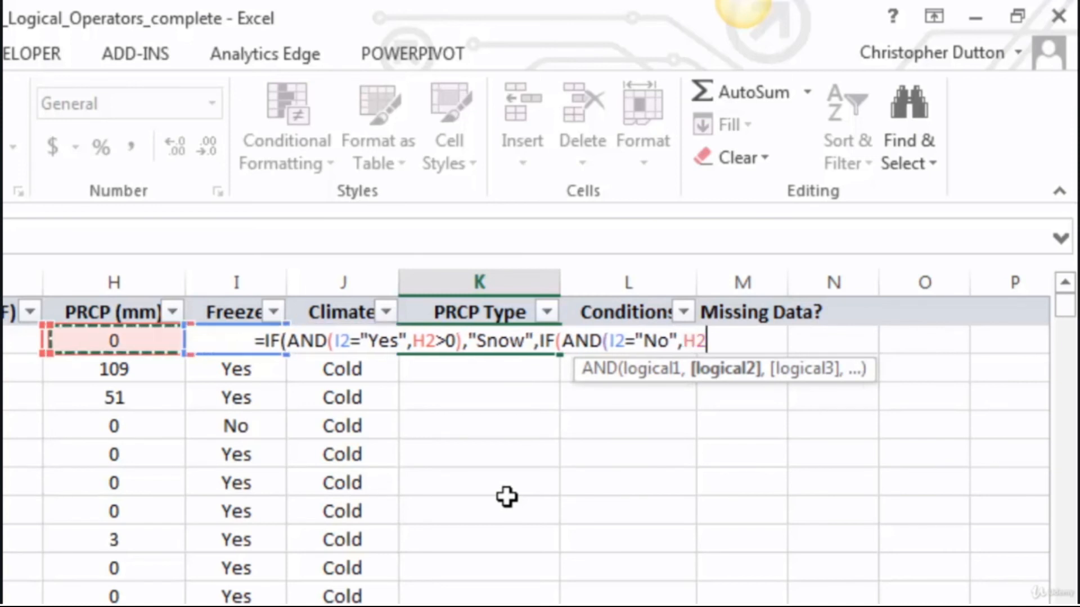
{"action": "type", "text": ">"}
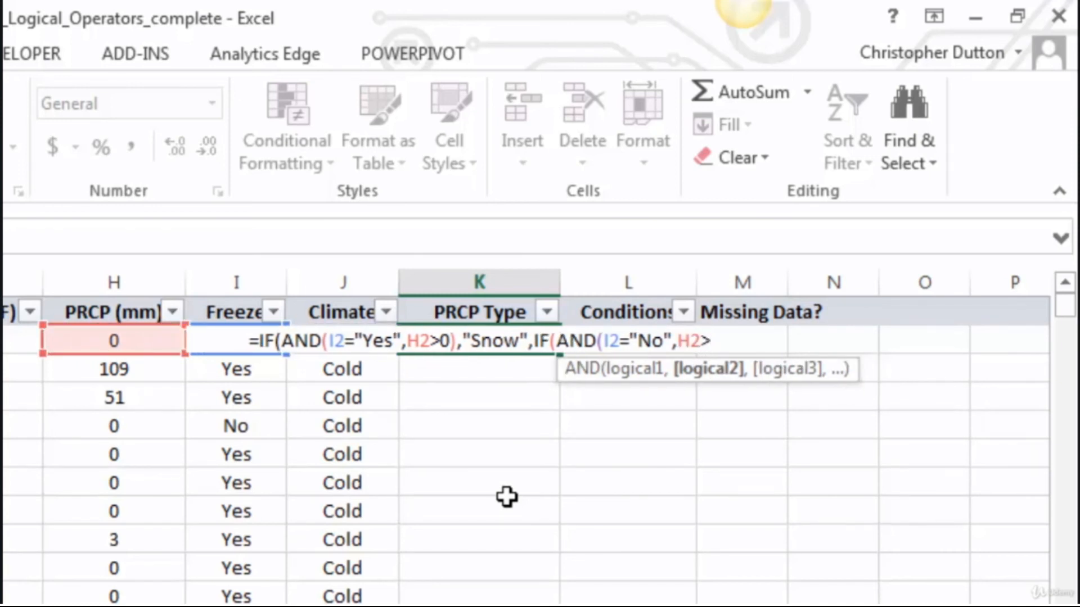
{"action": "type", "text": "0)"}
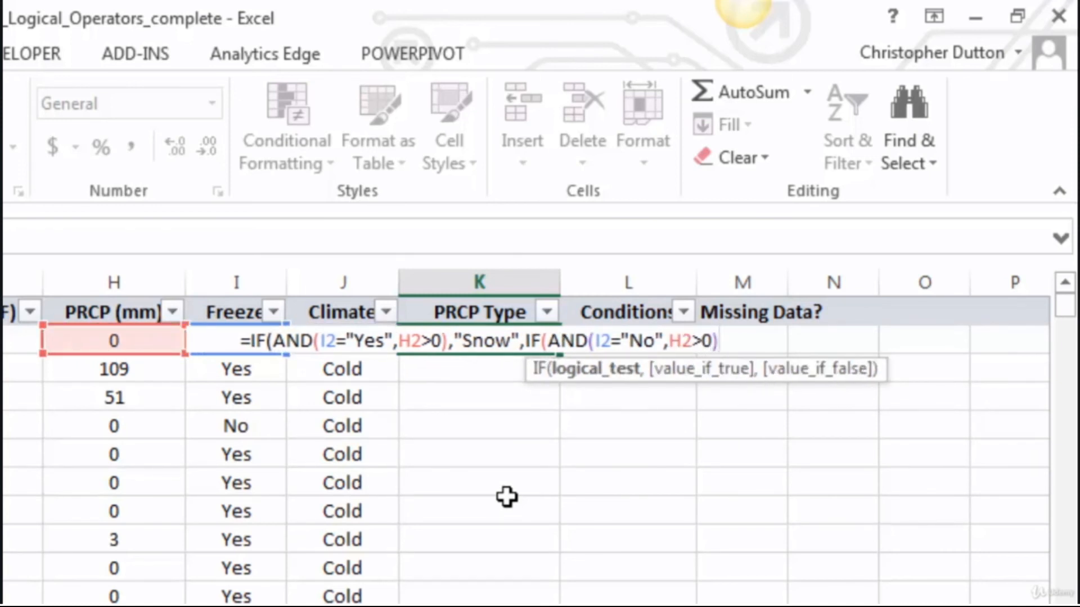
Have the nested IF return "Rain" if true and "None" if false, close both IF functions and enter the formula
{"action": "type", "text": ","}
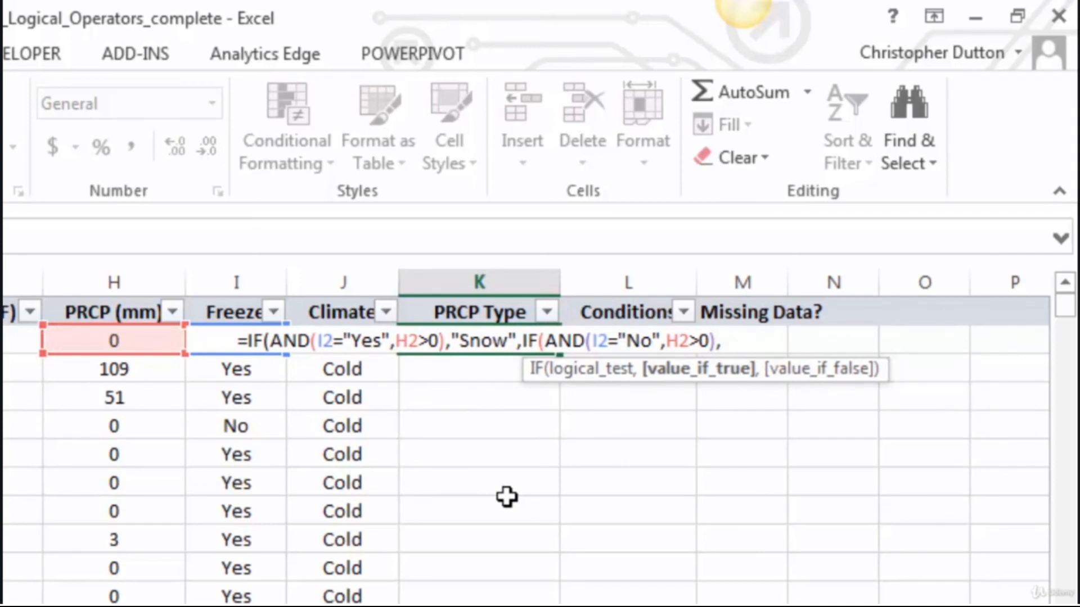
{"action": "type", "text": "\"Ra"}
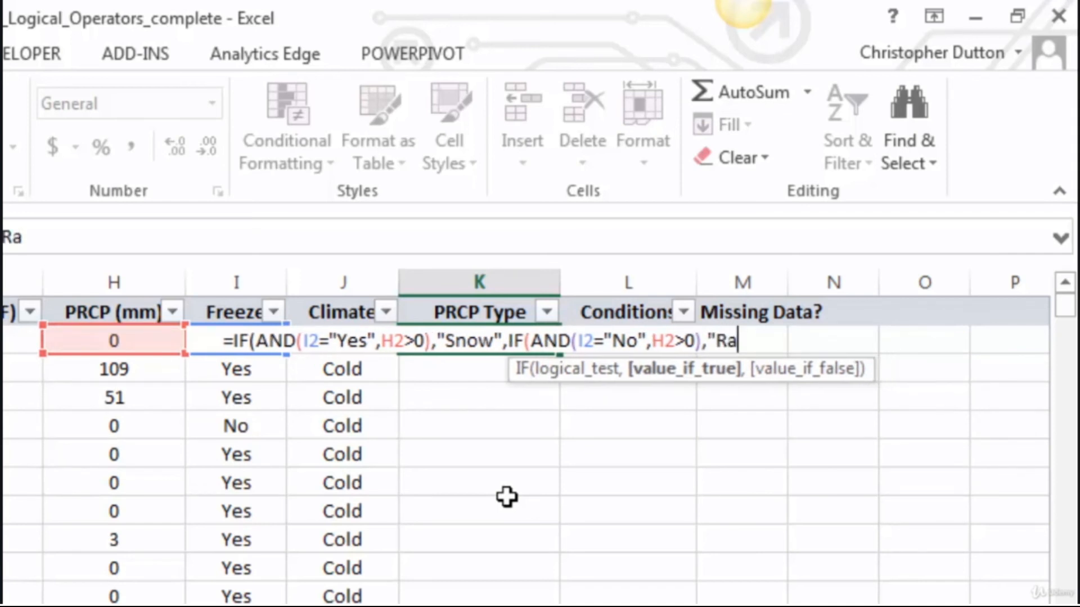
{"action": "type", "text": "in\","}
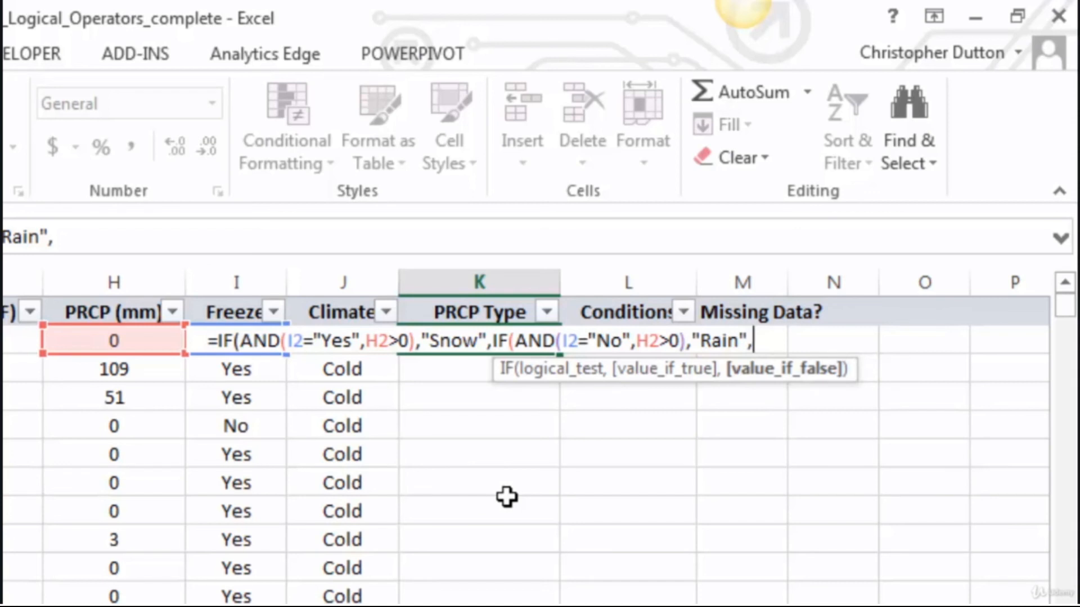
{"action": "type", "text": "\""}
{"action": "type", "text": "N"}
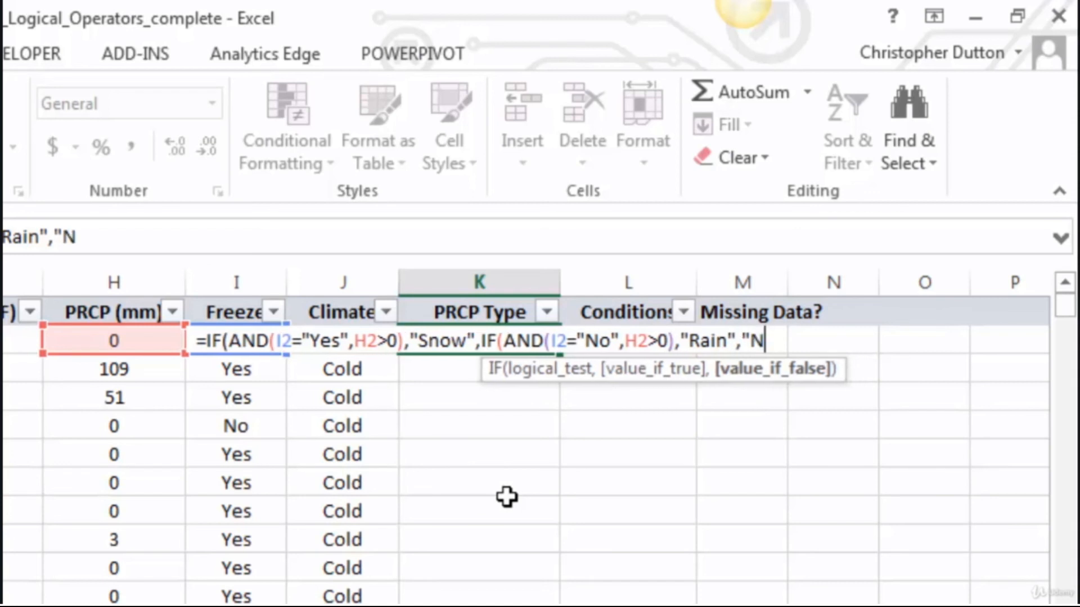
{"action": "type", "text": "one\""}
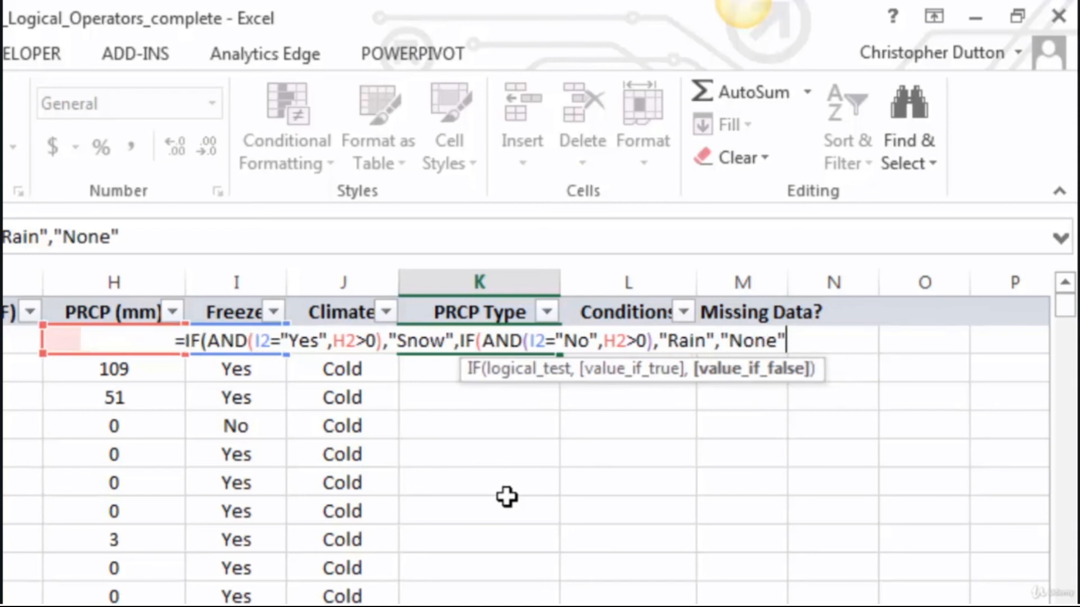
{"action": "type", "text": ")"}
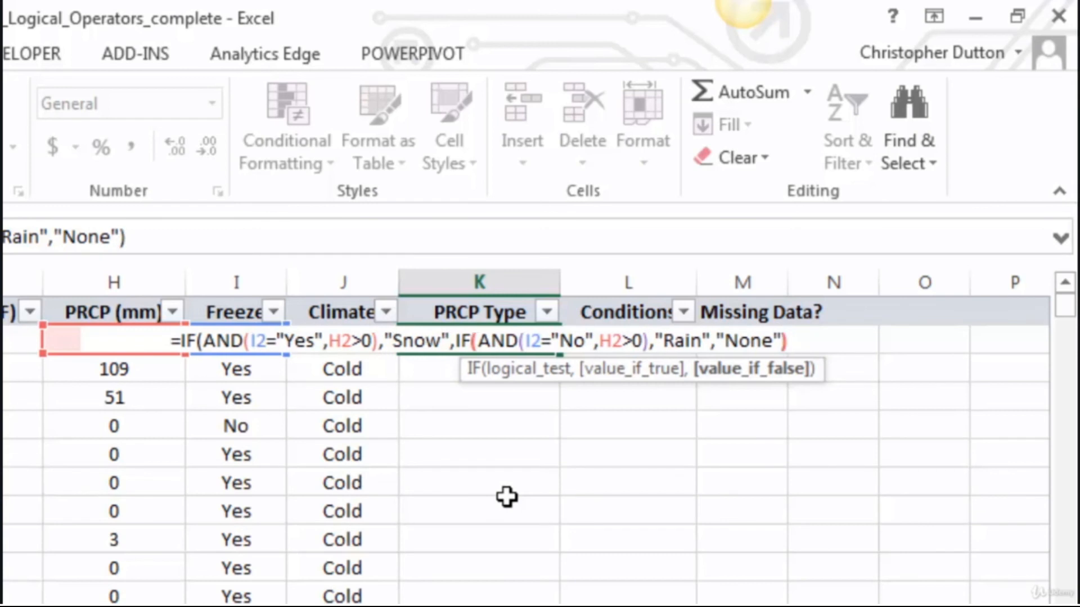
{"action": "type", "text": ")"}
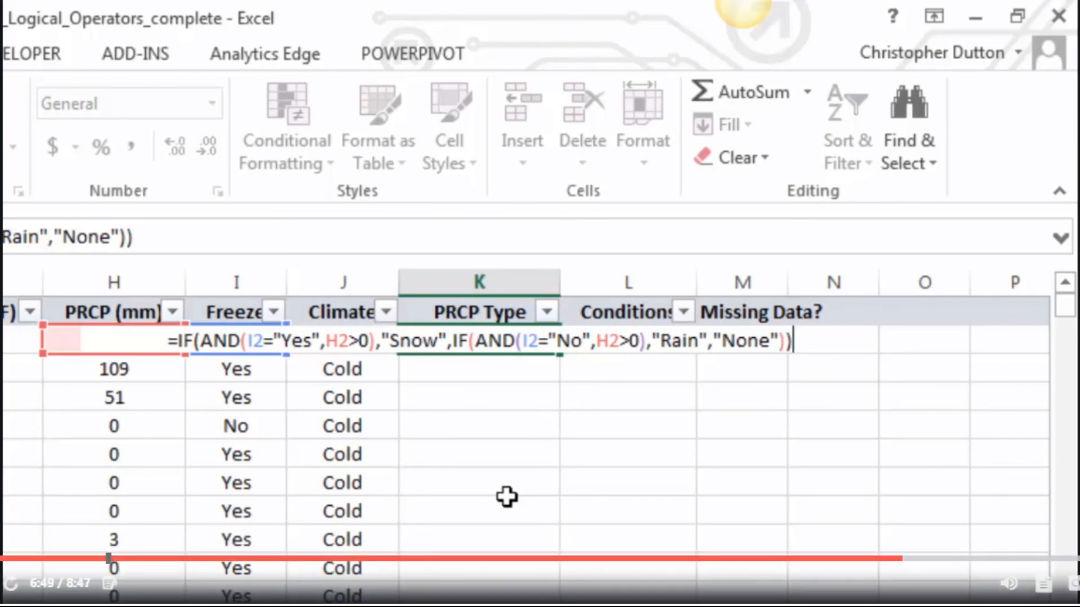
{"action": "key", "text": "Return"}
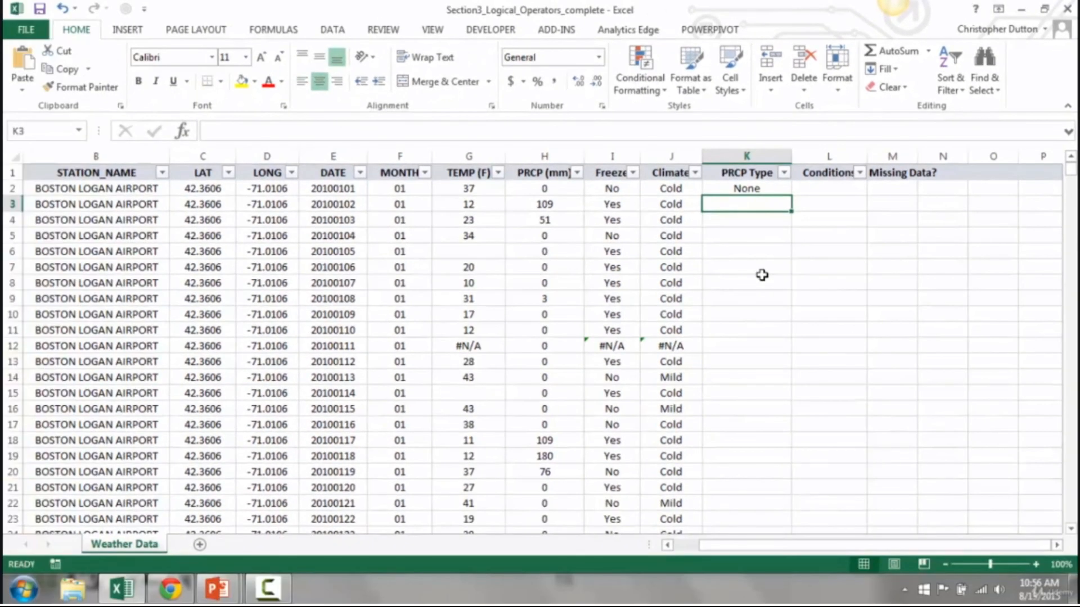
Fill the K2 formula down the whole PRCP Type column and check the column's filter values without applying a filter
{"action": "key", "text": "Up"}
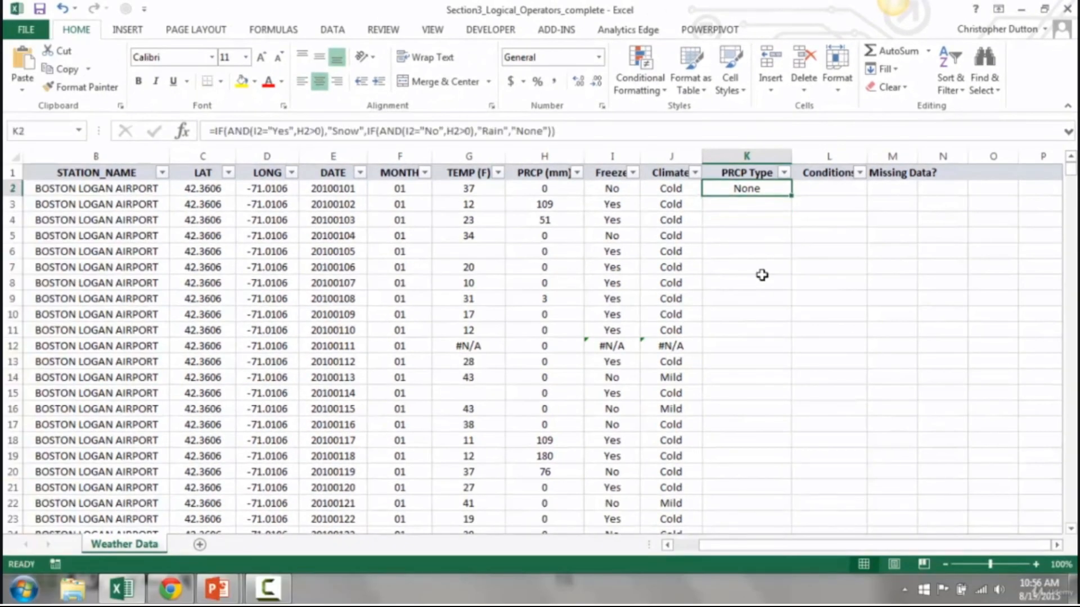
{"action": "double_click", "coordinate": [790, 195]}
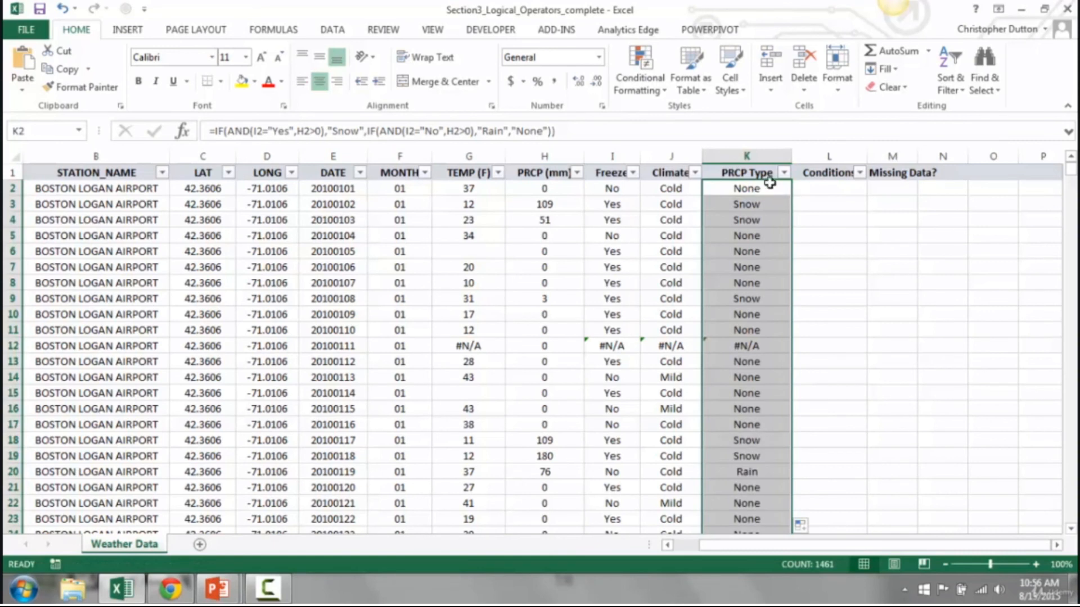
{"action": "left_click", "coordinate": [784, 174]}
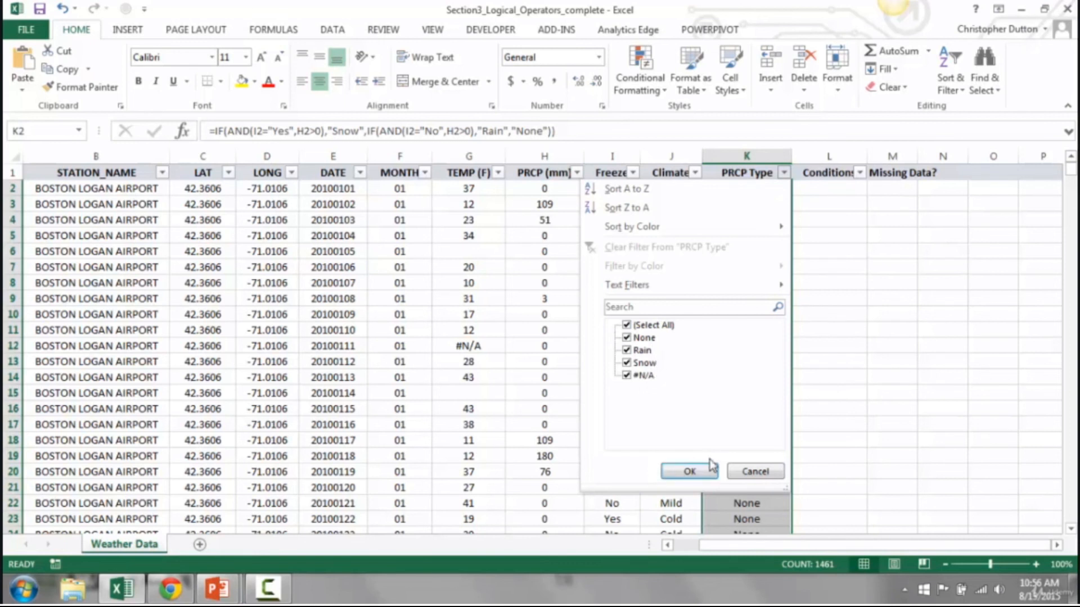
{"action": "left_click", "coordinate": [736, 472]}
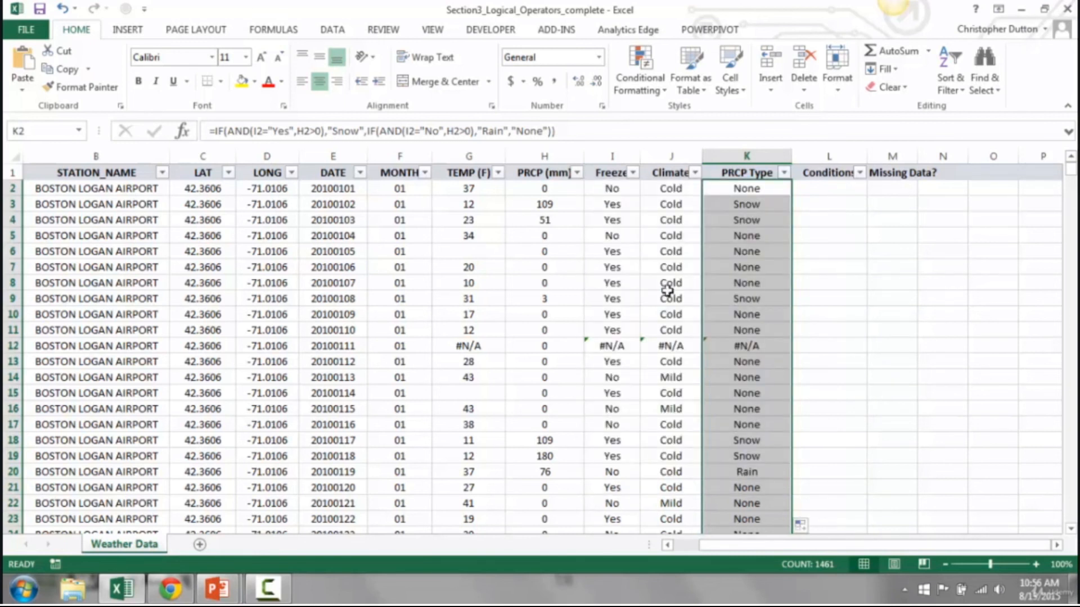
Inspect row 12 from the TEMP (F) value across to the Conditions column to trace the #N/A error
{"action": "left_click", "coordinate": [474, 346]}
{"action": "key", "text": "Down"}
{"action": "key", "text": "Down"}
{"action": "key", "text": "Up"}
{"action": "key", "text": "Up"}
{"action": "key", "text": "Right"}
{"action": "key", "text": "Right"}
{"action": "key", "text": "Right"}
{"action": "key", "text": "Right"}
{"action": "key", "text": "Right"}
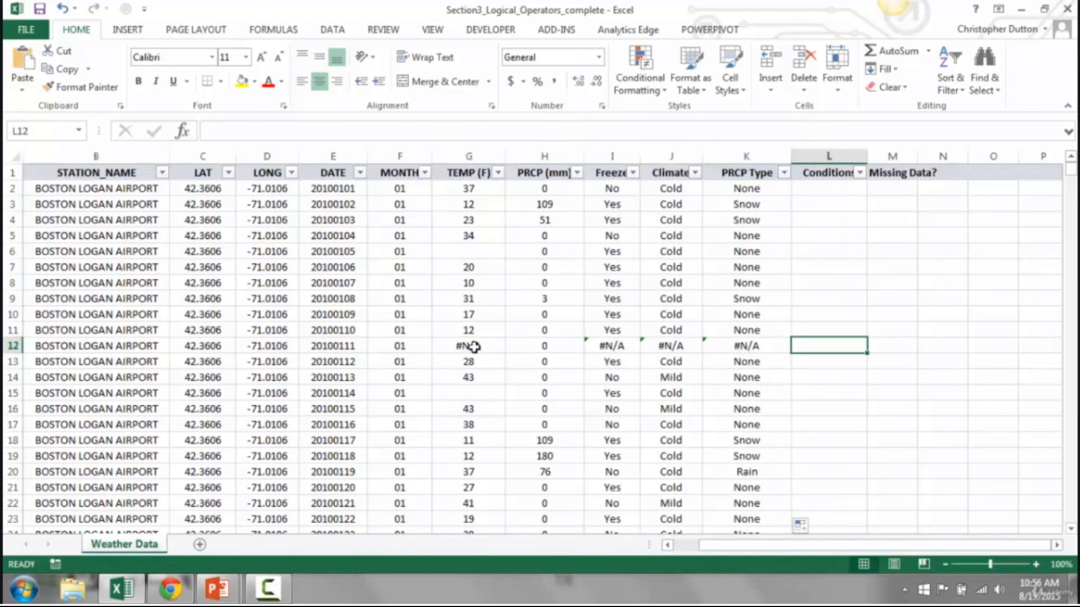
Start an IF formula in L2 under Conditions with the logical test OR(K2="Snow",K2="Rain")
{"action": "key", "text": "Up"}
{"action": "key", "text": "Up"}
{"action": "key", "text": "Up"}
{"action": "key", "text": "Up"}
{"action": "key", "text": "Up"}
{"action": "key", "text": "Up"}
{"action": "key", "text": "Up"}
{"action": "key", "text": "Up"}
{"action": "key", "text": "Up"}
{"action": "key", "text": "Up"}
{"action": "key", "text": "Up"}
{"action": "key", "text": "Down"}
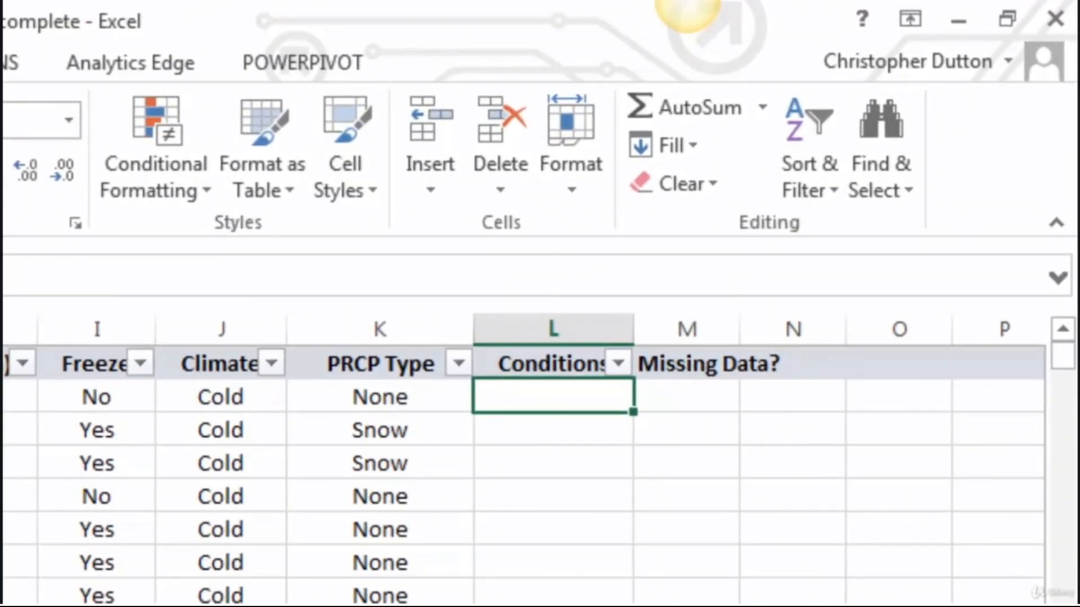
{"action": "type", "text": "=IF(OR("}
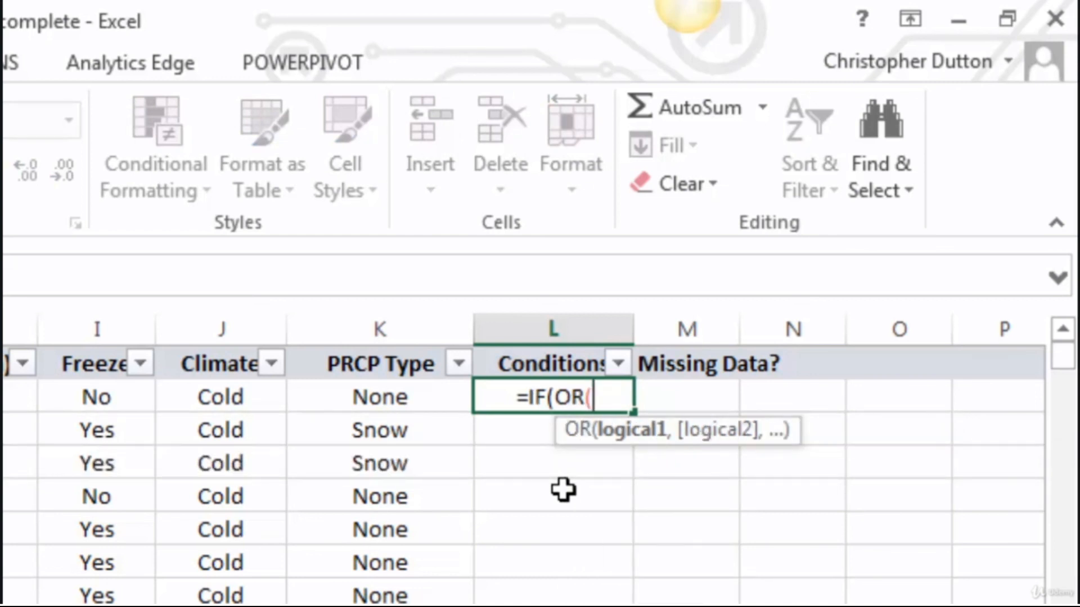
{"action": "key", "text": "Left"}
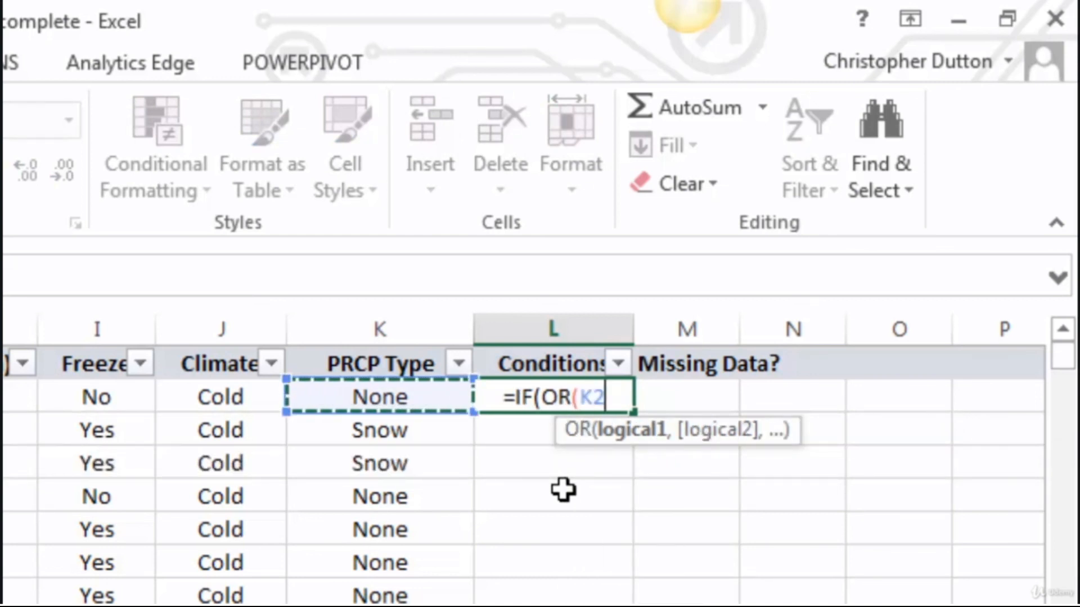
{"action": "type", "text": "="}
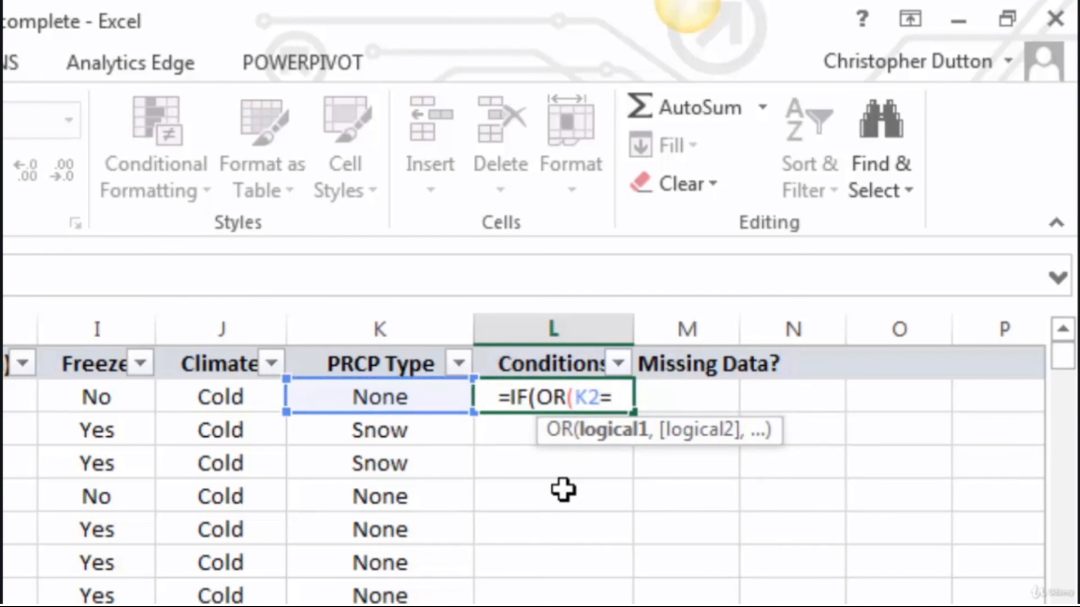
{"action": "type", "text": "\"Snow\""}
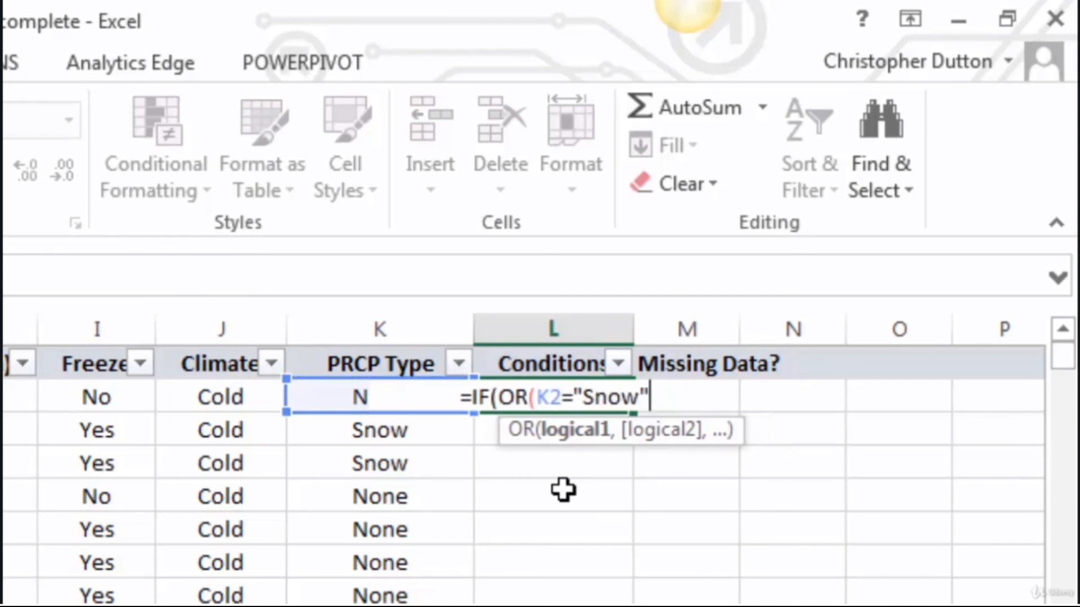
{"action": "type", "text": ","}
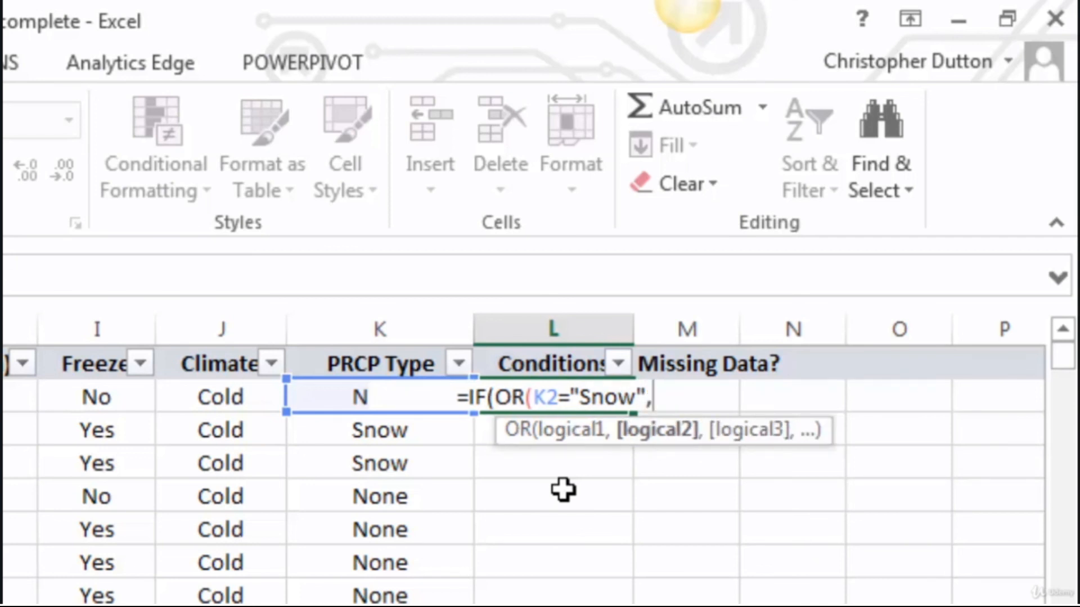
{"action": "key", "text": "Left"}
{"action": "type", "text": "=\"Rain"}
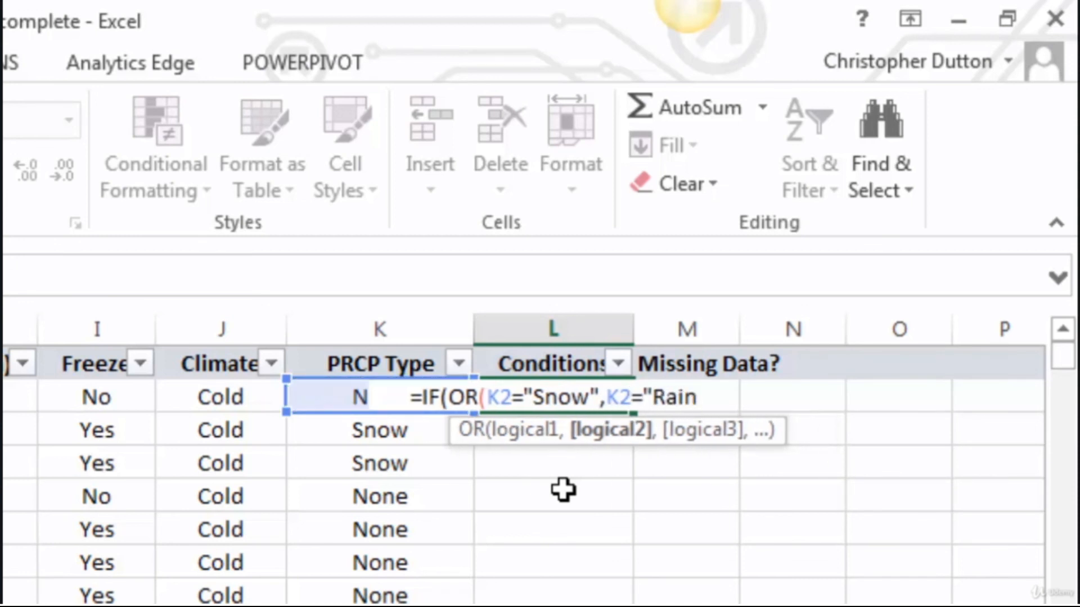
{"action": "type", "text": "\")"}
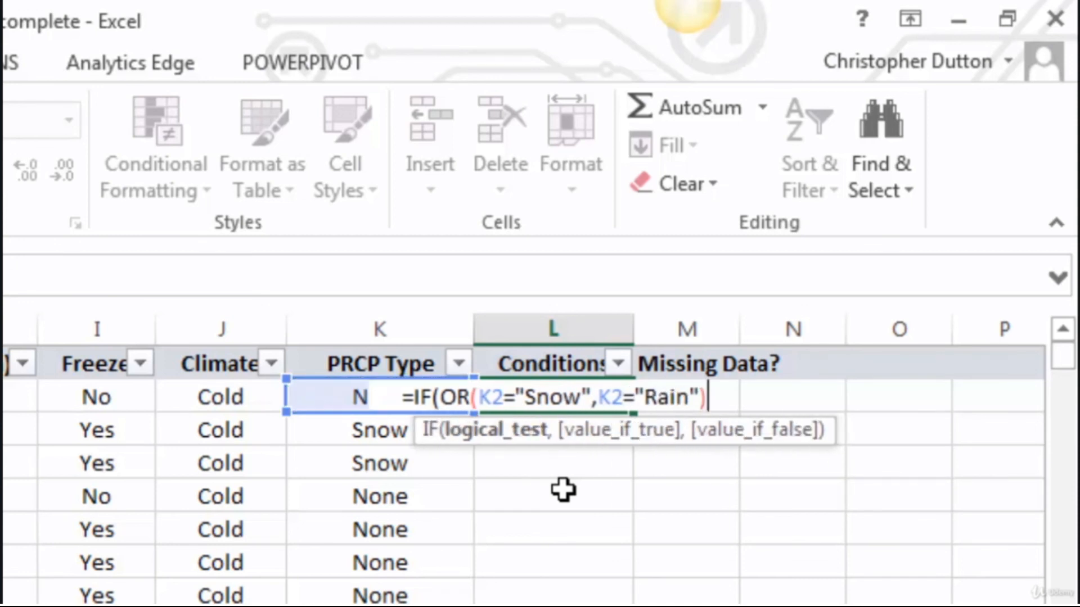
Complete the L2 formula so it returns "Wet" if true and "Dry" if false, and enter it
{"action": "type", "text": ","}
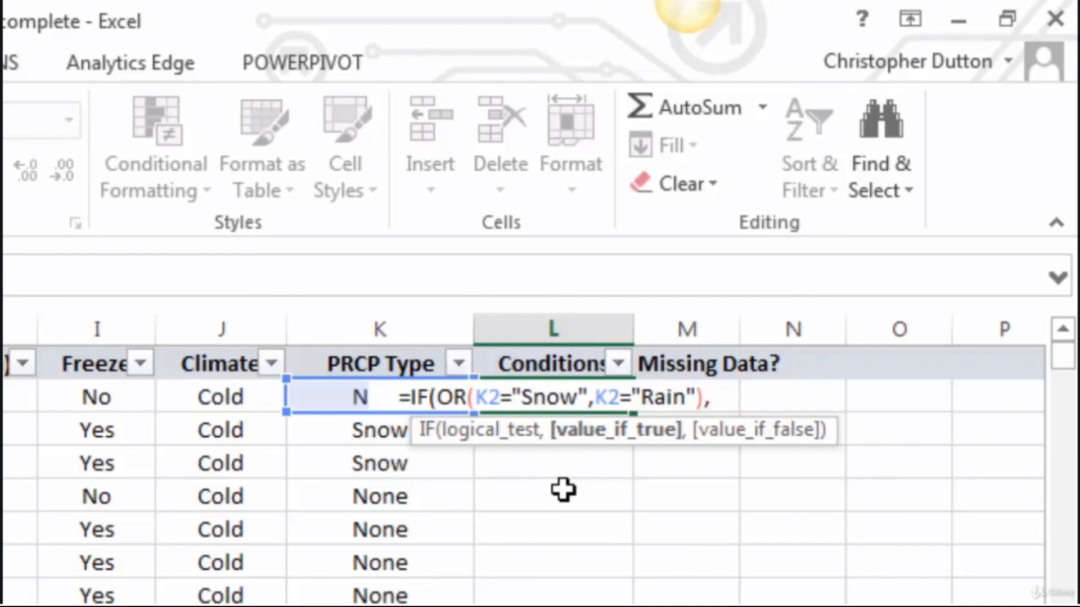
{"action": "type", "text": "\"Wet"}
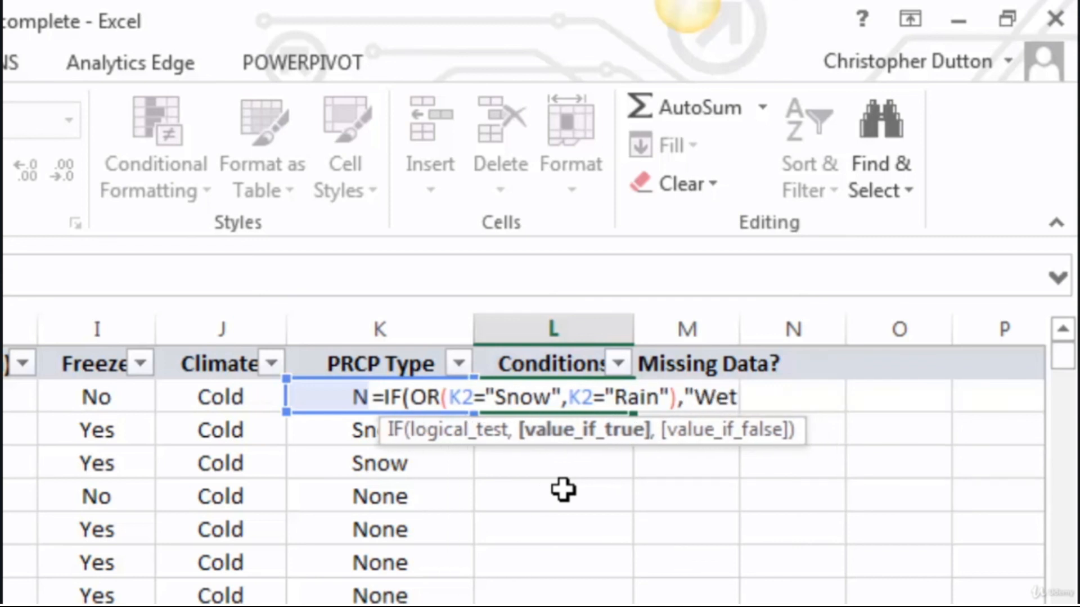
{"action": "type", "text": "\","}
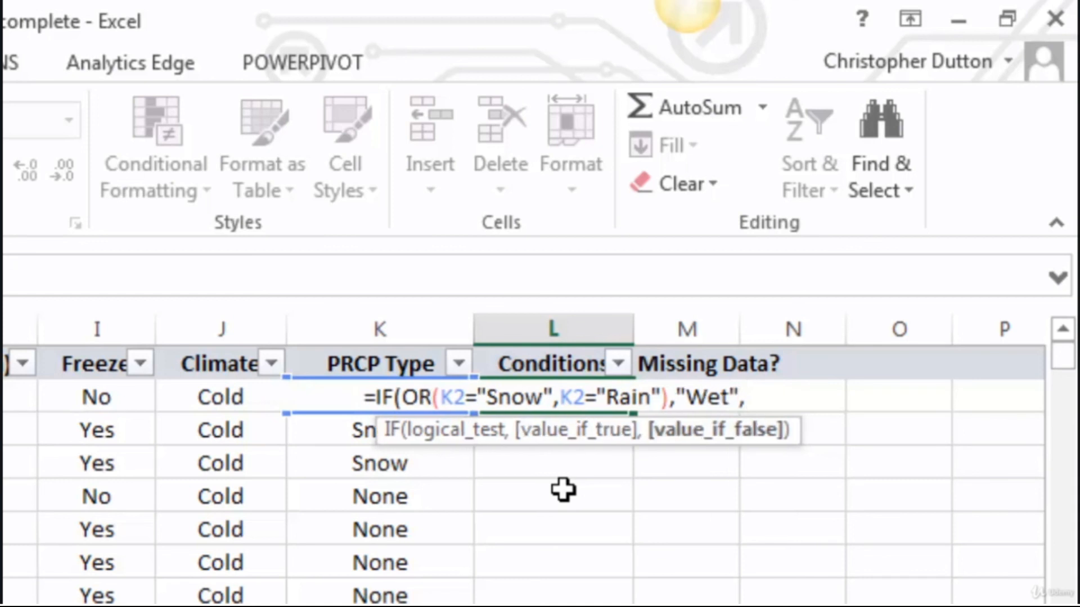
{"action": "type", "text": "\"D"}
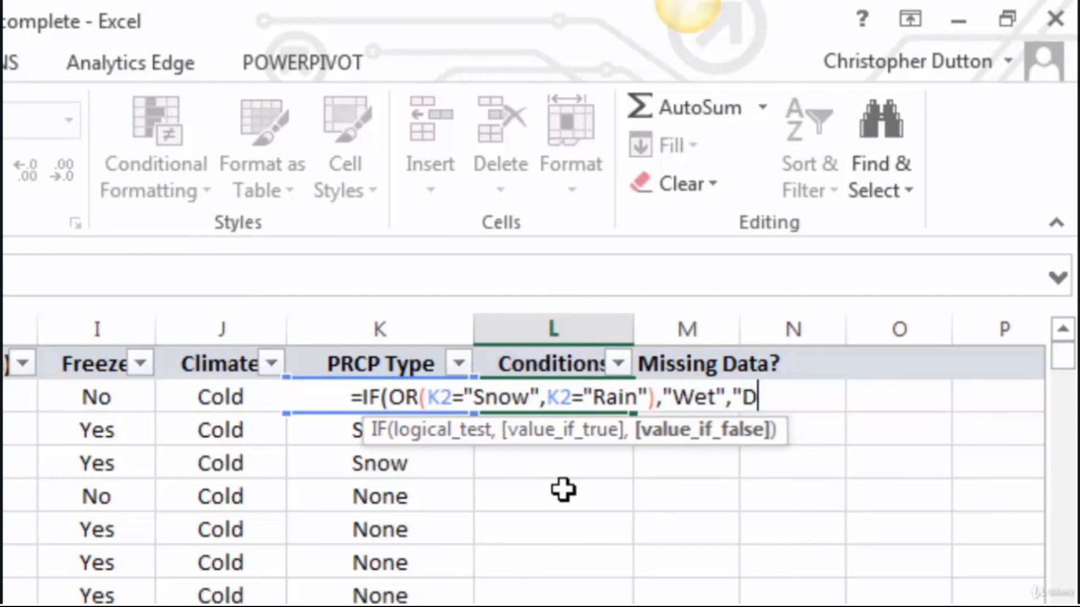
{"action": "type", "text": "ry\")"}
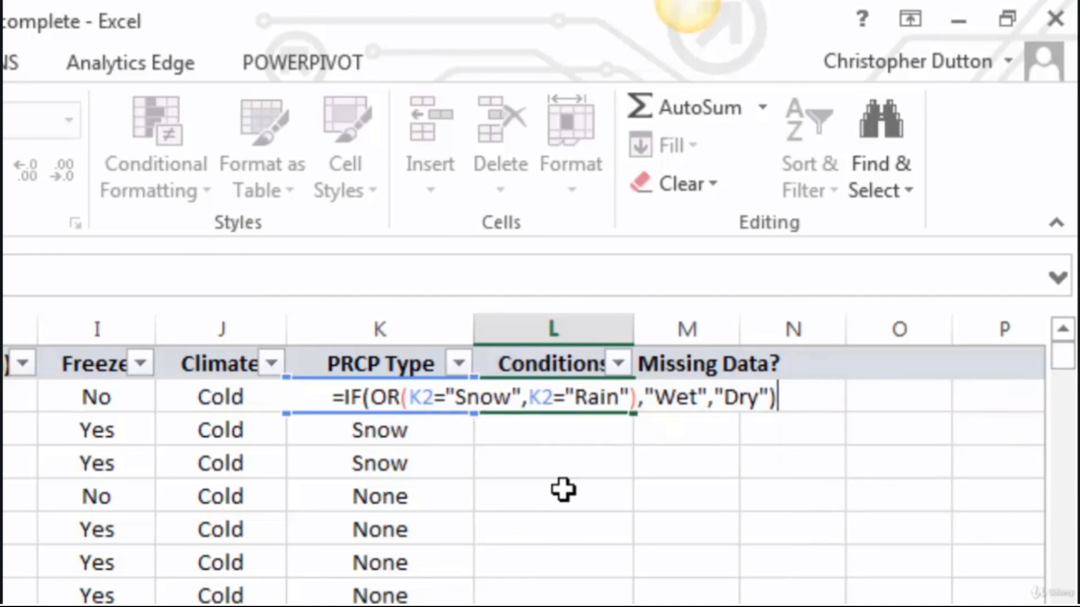
{"action": "key", "text": "Return"}
Fill the L2 formula down the whole Conditions column and check the column's filter values without applying a filter
{"action": "left_click", "coordinate": [611, 401]}
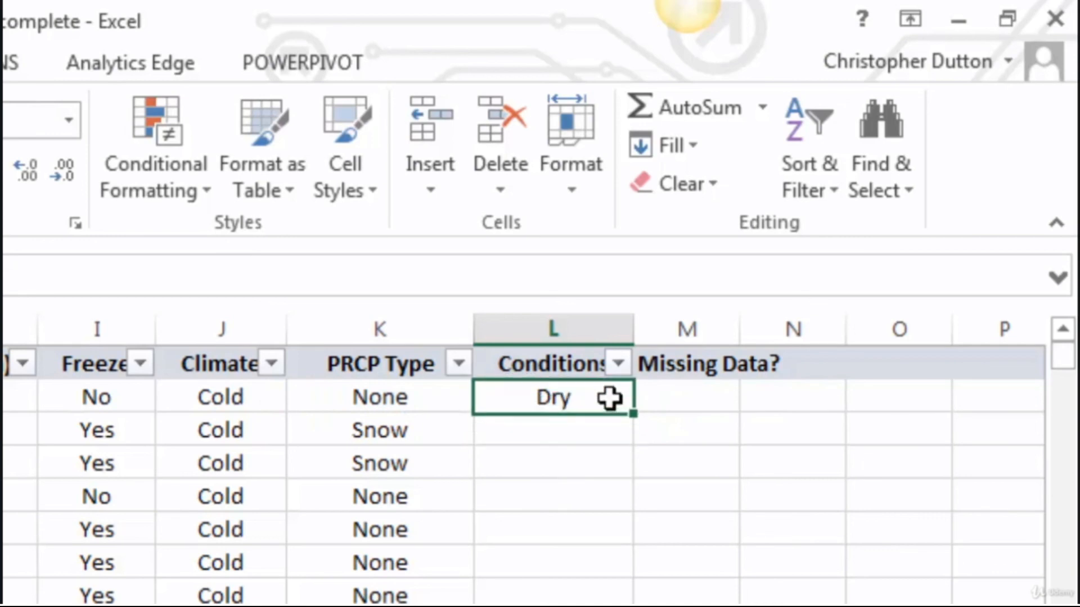
{"action": "double_click", "coordinate": [635, 414]}
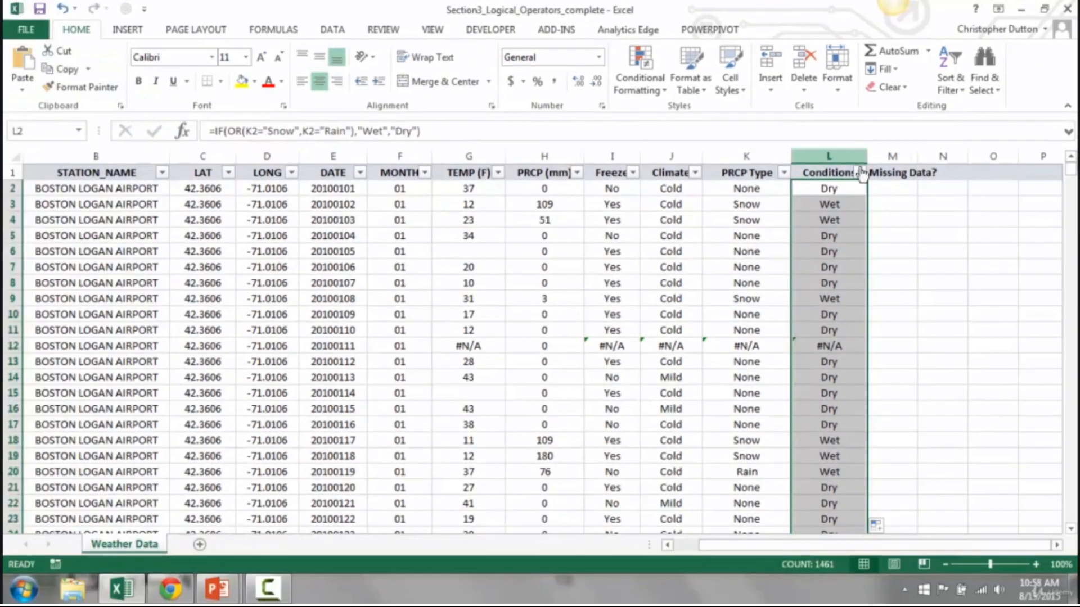
{"action": "left_click", "coordinate": [860, 173]}
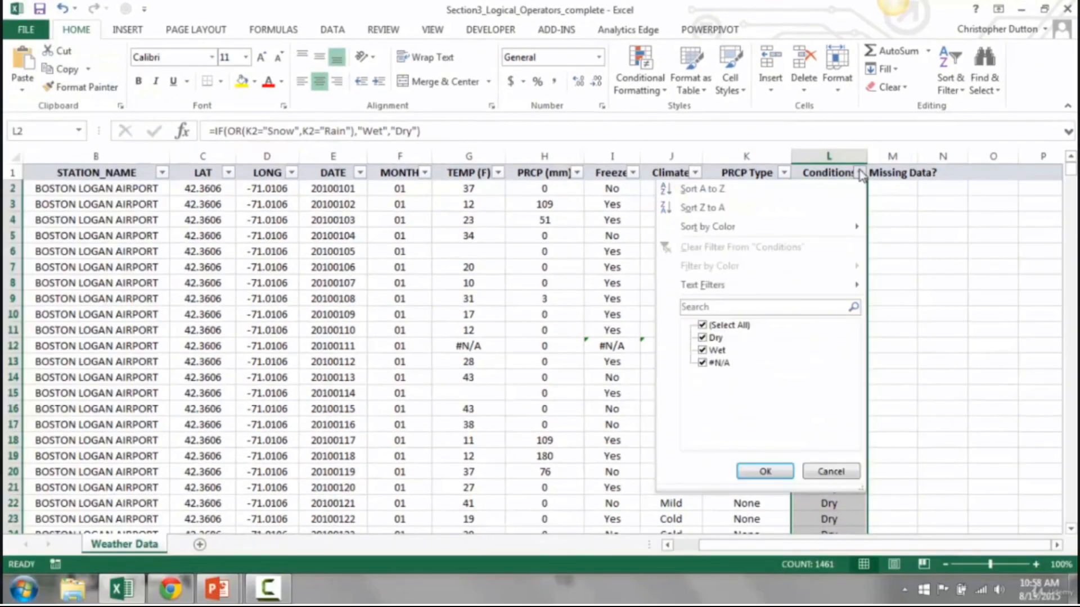
{"action": "left_click", "coordinate": [831, 472]}
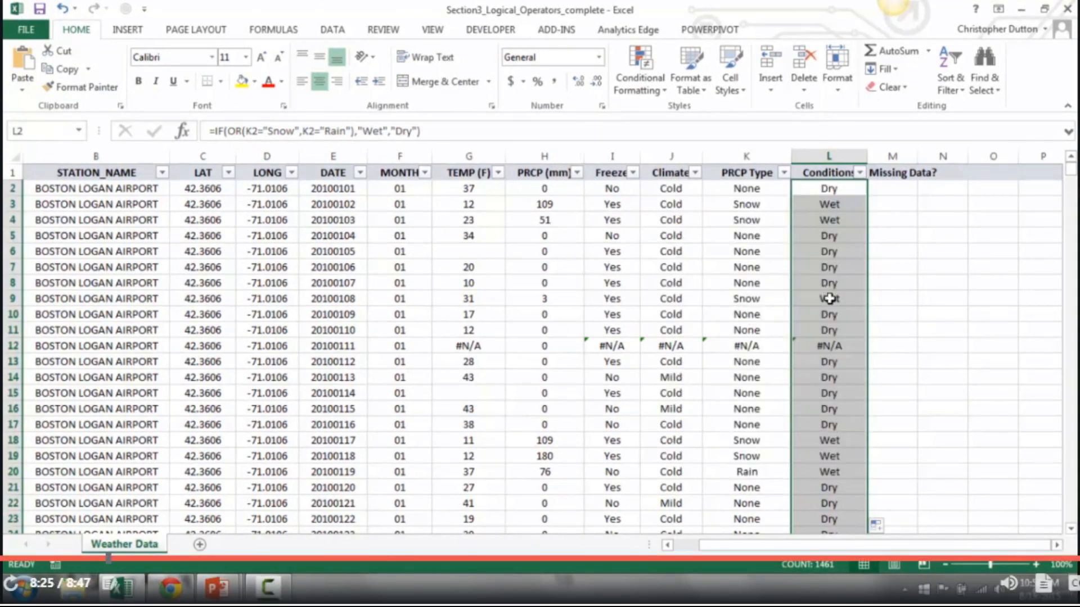
Compare the PRCP Type and Conditions values in the rows down to row 21, then return to the Conditions header
{"action": "left_click", "coordinate": [830, 299]}
{"action": "key", "text": "Up"}
{"action": "key", "text": "Up"}
{"action": "key", "text": "Up"}
{"action": "key", "text": "Left"}
{"action": "key", "text": "Up"}
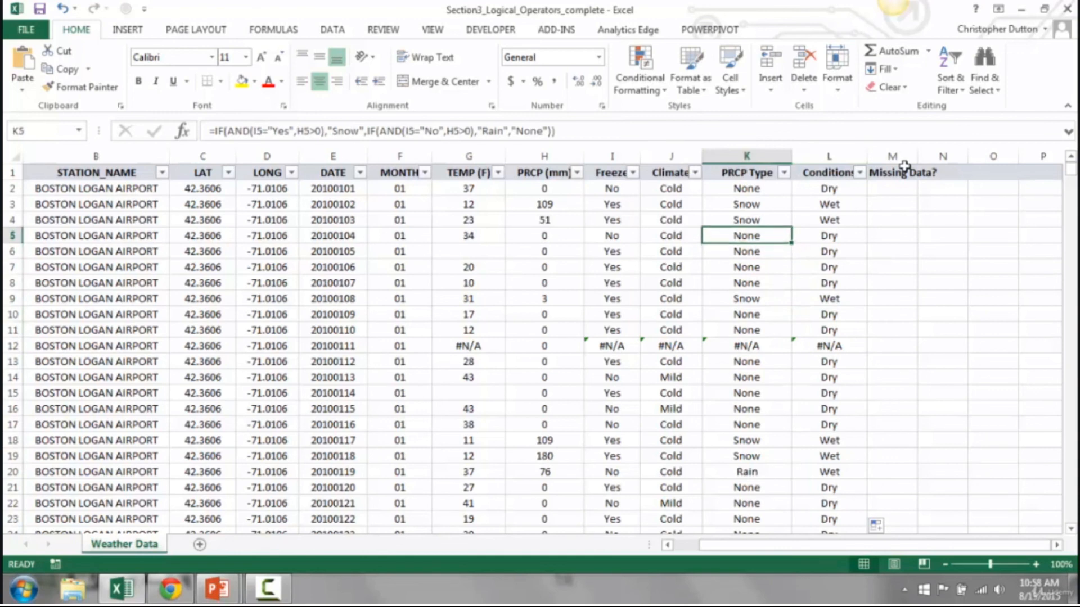
{"action": "key", "text": "Right"}
{"action": "key", "text": "Down"}
{"action": "key", "text": "Down"}
{"action": "key", "text": "Down"}
{"action": "key", "text": "Left"}
{"action": "key", "text": "Down"}
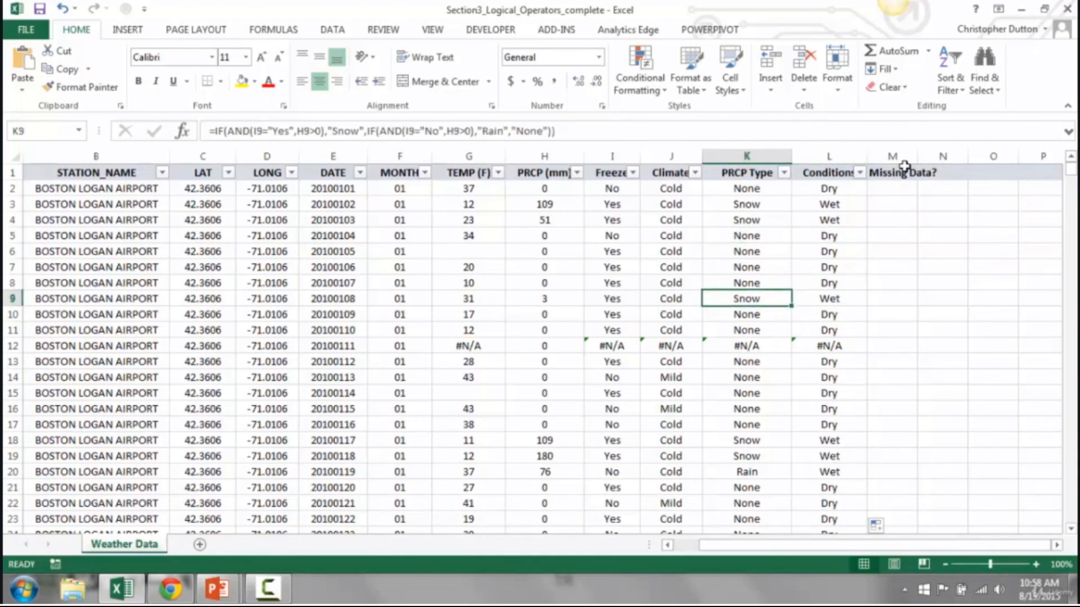
{"action": "key", "text": "Down"}
{"action": "key", "text": "Down"}
{"action": "key", "text": "Down"}
{"action": "key", "text": "Down"}
{"action": "key", "text": "Down"}
{"action": "key", "text": "Down"}
{"action": "key", "text": "Down"}
{"action": "key", "text": "Down"}
{"action": "key", "text": "Down"}
{"action": "key", "text": "Down"}
{"action": "key", "text": "Down"}
{"action": "key", "text": "Down"}
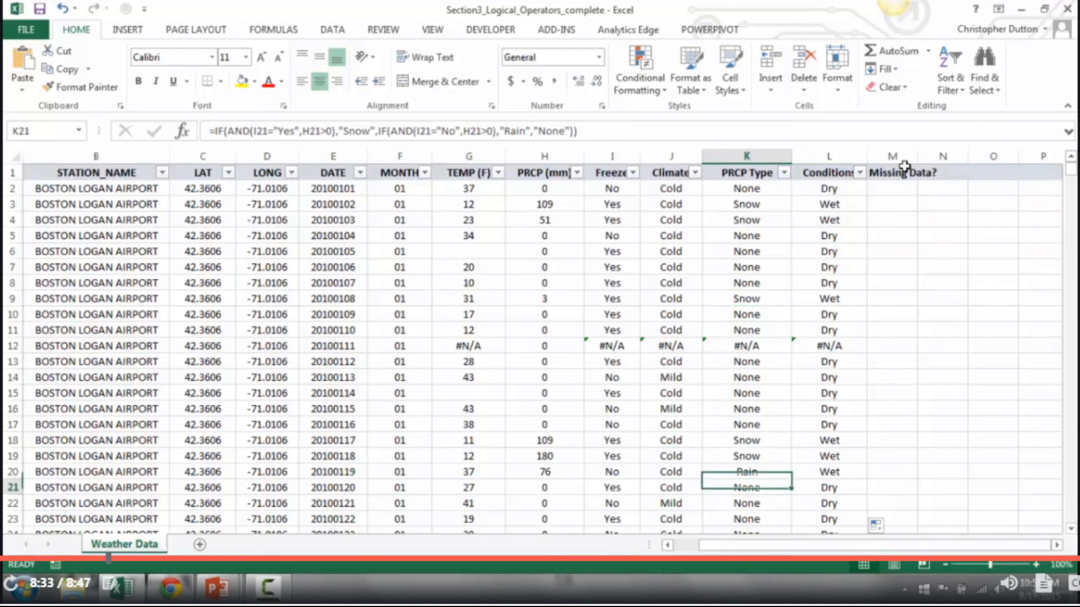
{"action": "key", "text": "Right"}
{"action": "key", "text": "Up"}
{"action": "key", "text": "Up"}
{"action": "key", "text": "Up"}
{"action": "key", "text": "Up"}
{"action": "key", "text": "Up"}
{"action": "key", "text": "Up"}
{"action": "key", "text": "Up"}
{"action": "key", "text": "Up"}
{"action": "key", "text": "Up"}
{"action": "key", "text": "Up"}
{"action": "key", "text": "Up"}
{"action": "key", "text": "Up"}
{"action": "key", "text": "Up"}
{"action": "key", "text": "Up"}
{"action": "key", "text": "Up"}
{"action": "key", "text": "Up"}
{"action": "key", "text": "Up"}
{"action": "key", "text": "Up"}
{"action": "key", "text": "Up"}
{"action": "key", "text": "Up"}
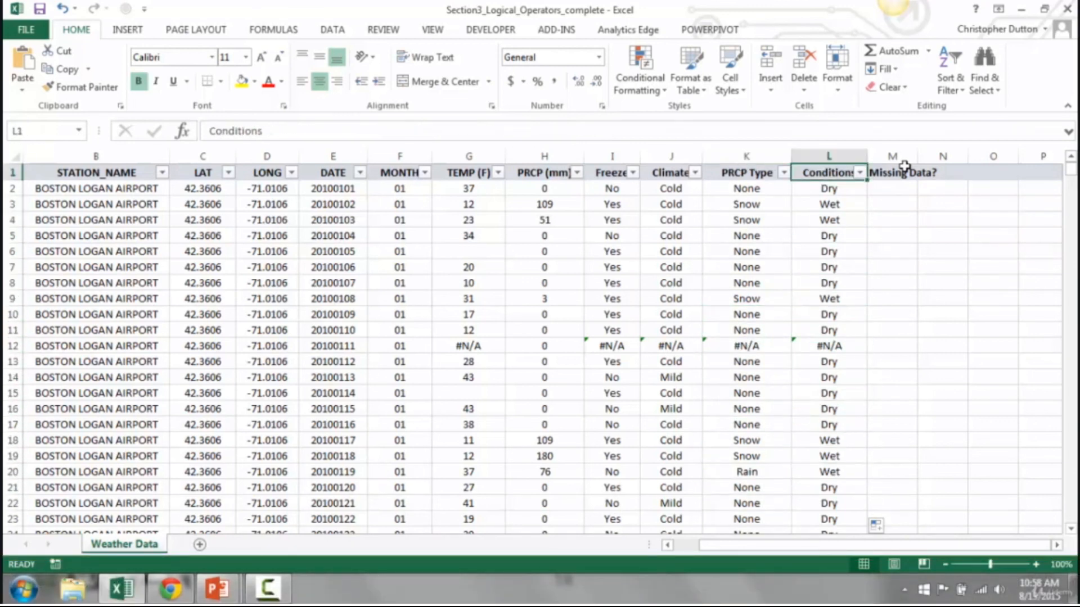